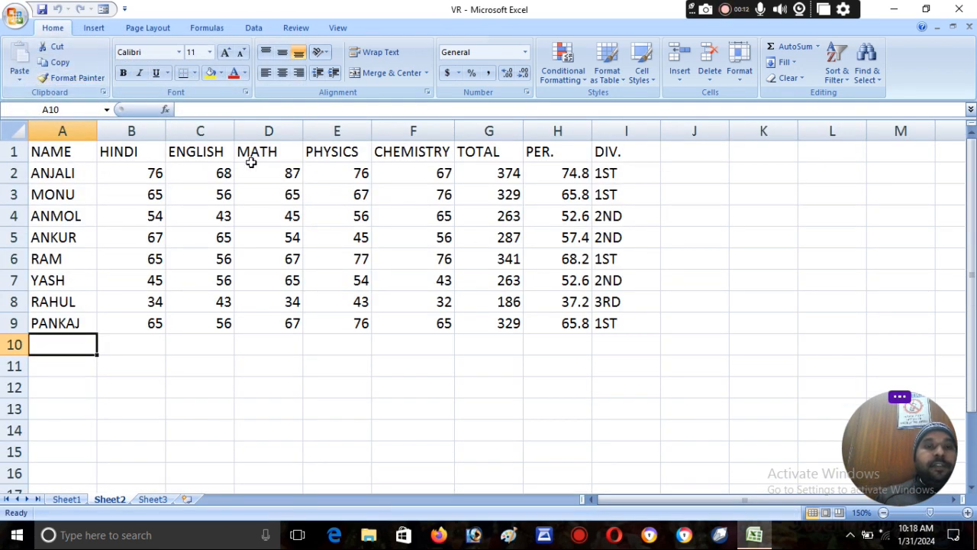
Step: Cut the MATH column, D1:D9, and paste it starting at cell L1
drag(275, 152, 292, 315)
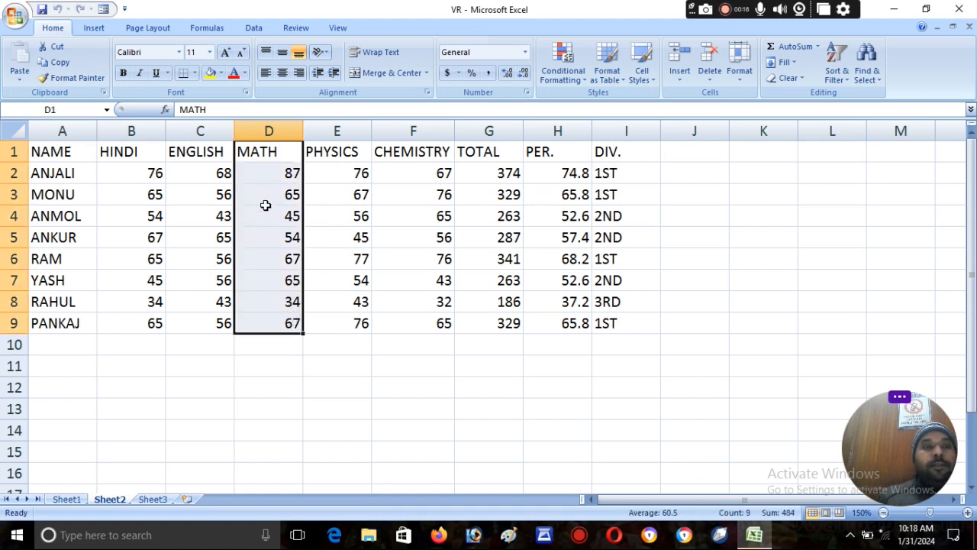
click(56, 50)
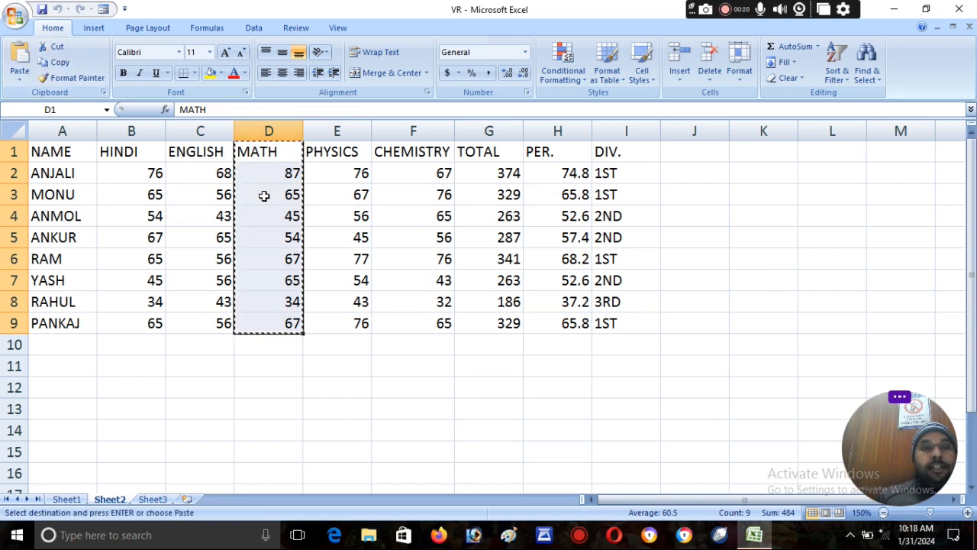
click(830, 151)
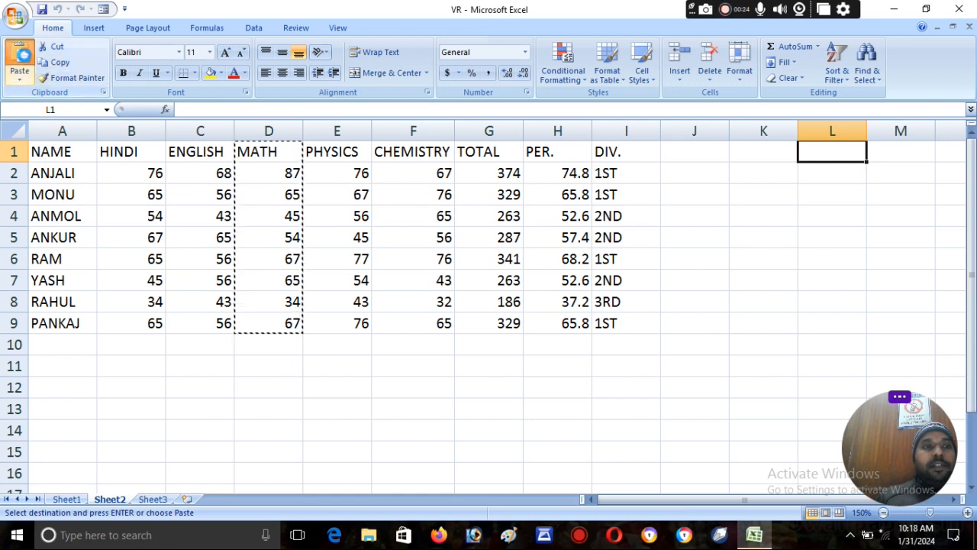
click(21, 60)
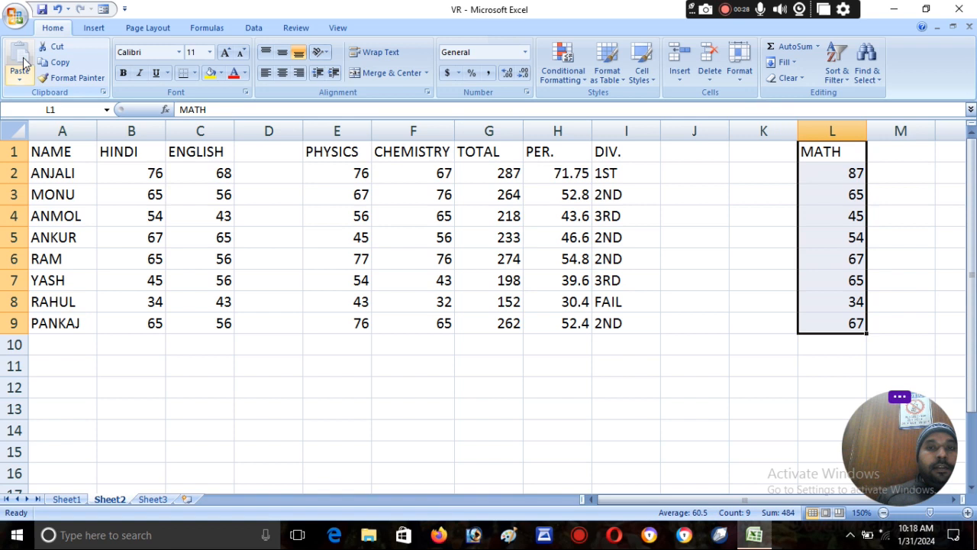
Step: Cut the TOTAL column, G1:G9, and paste it starting at cell M1
drag(510, 151, 515, 313)
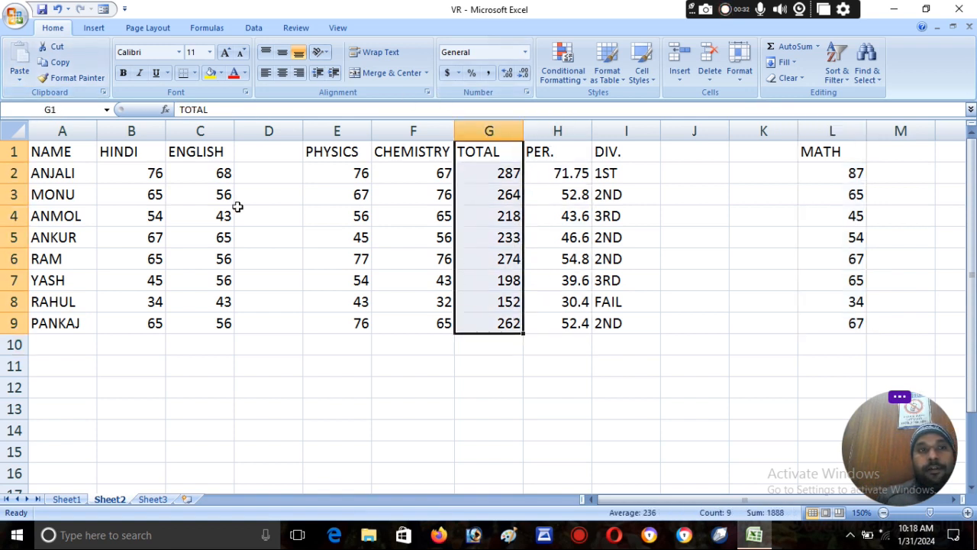
click(58, 47)
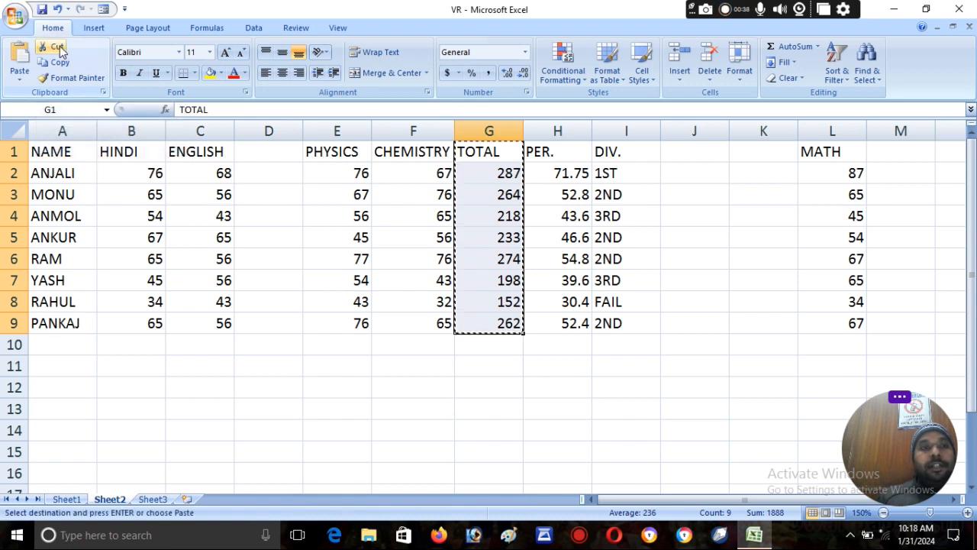
click(901, 153)
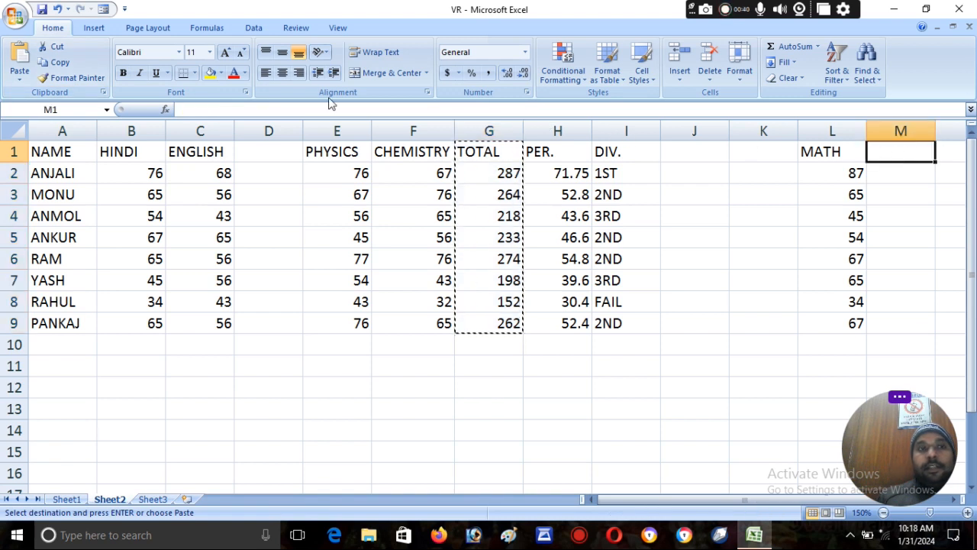
click(21, 61)
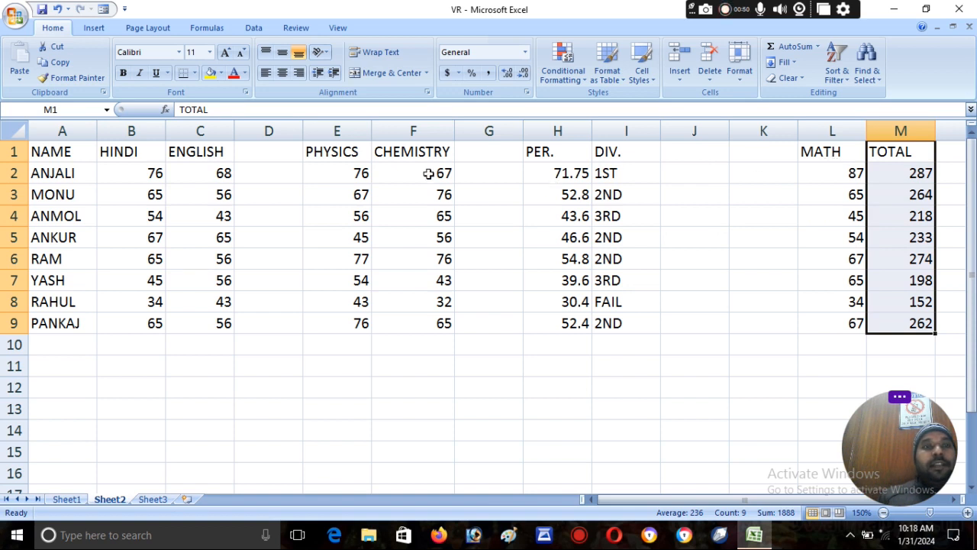
Step: Cut the TOTAL data from column M and paste it back starting at cell G1
click(57, 62)
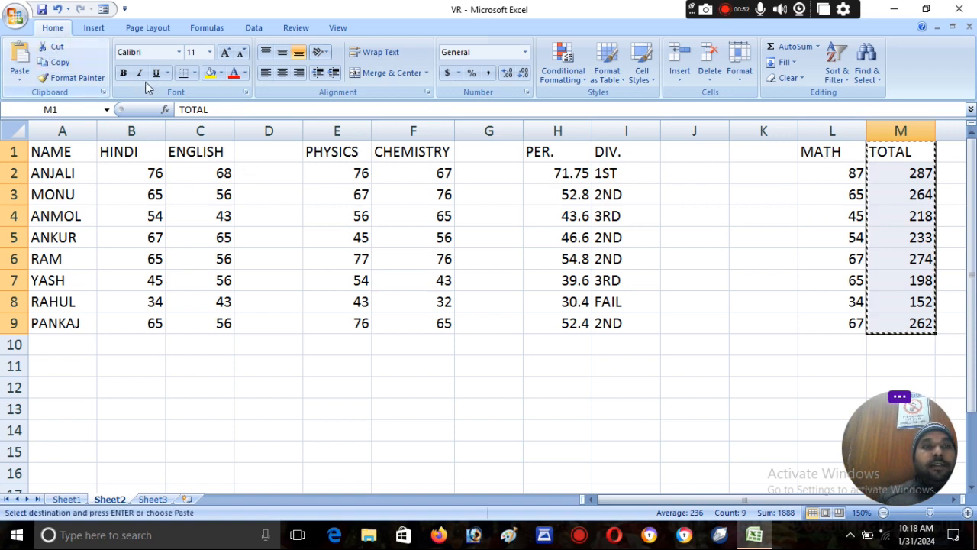
click(473, 148)
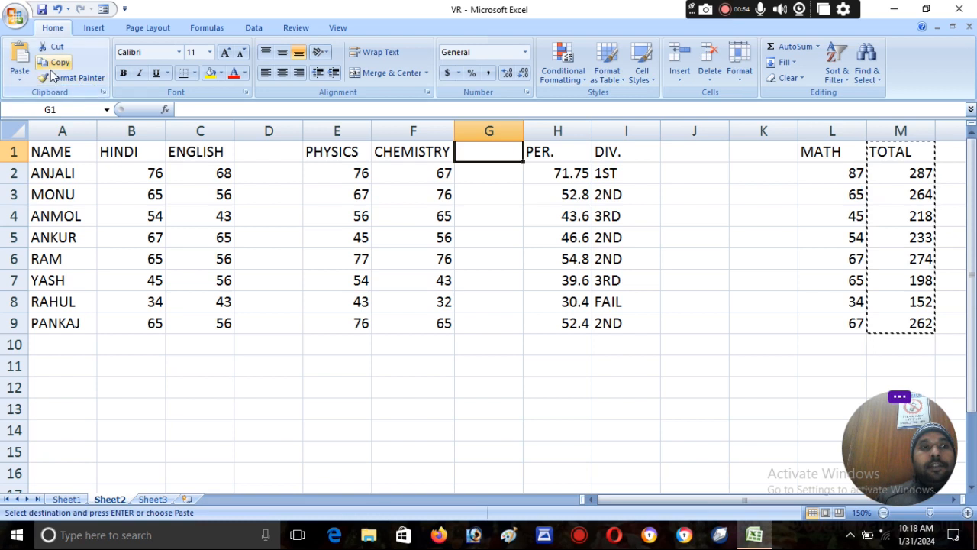
click(20, 61)
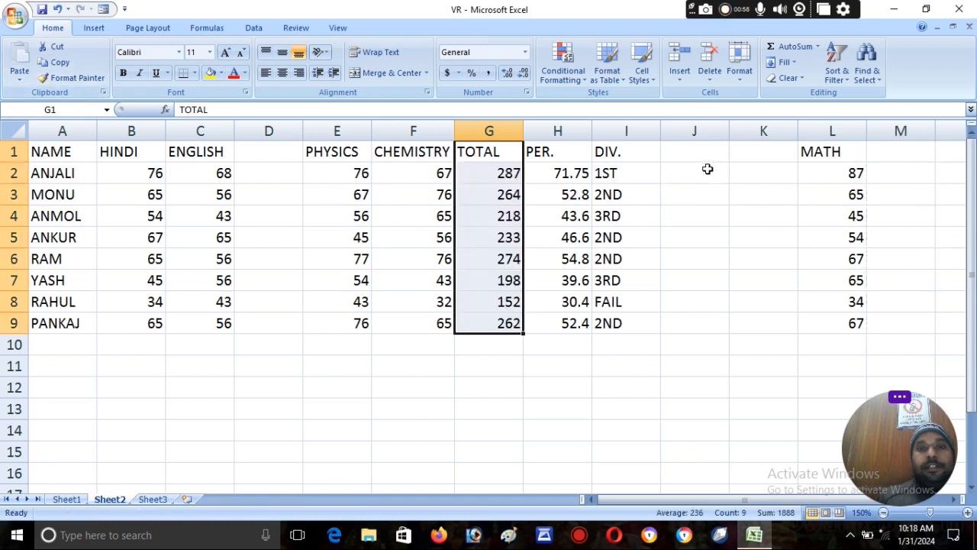
Step: Cut the MATH data, L1:L9, and paste it back starting at cell D1
drag(803, 160, 851, 313)
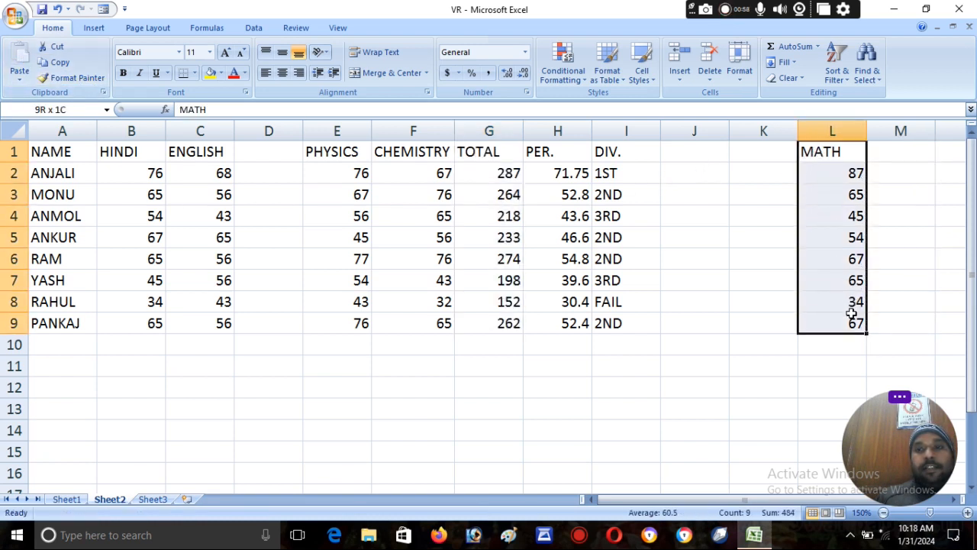
click(52, 47)
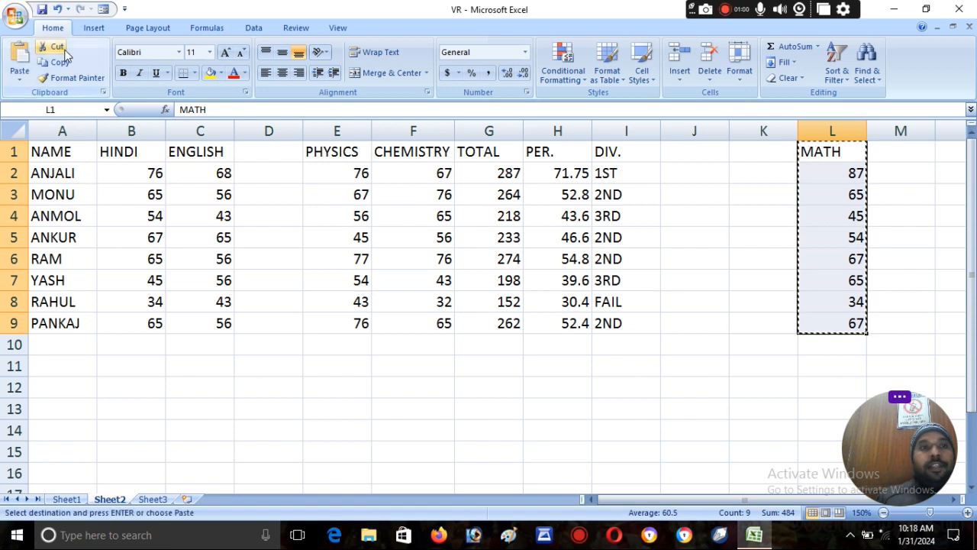
click(256, 155)
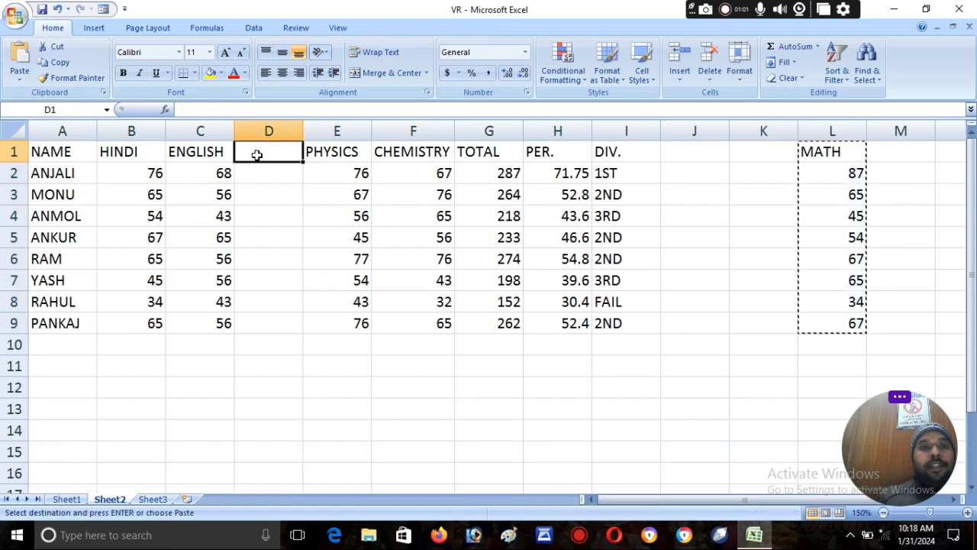
click(14, 60)
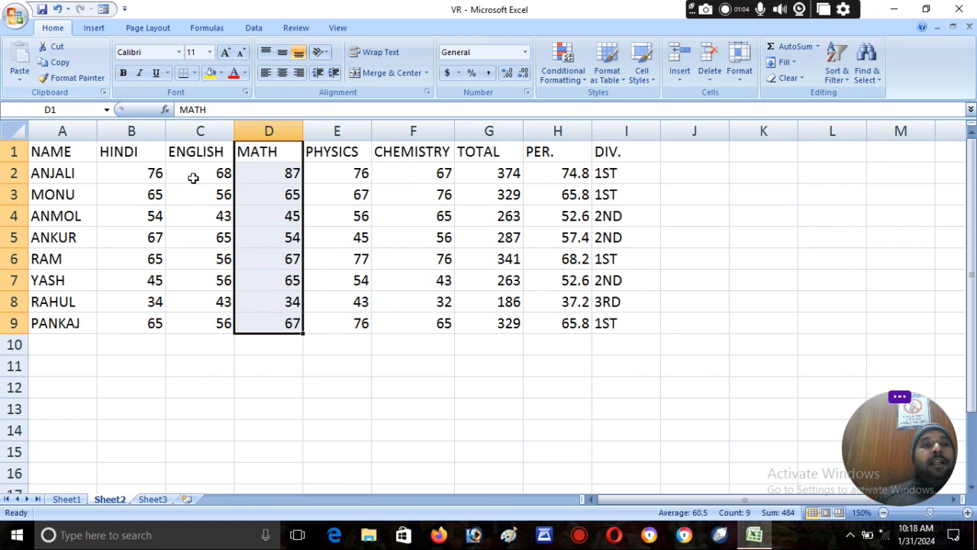
Step: Copy the MATH column, D1:D9, and paste duplicates of it starting at cells L1, M1 and K1
click(68, 64)
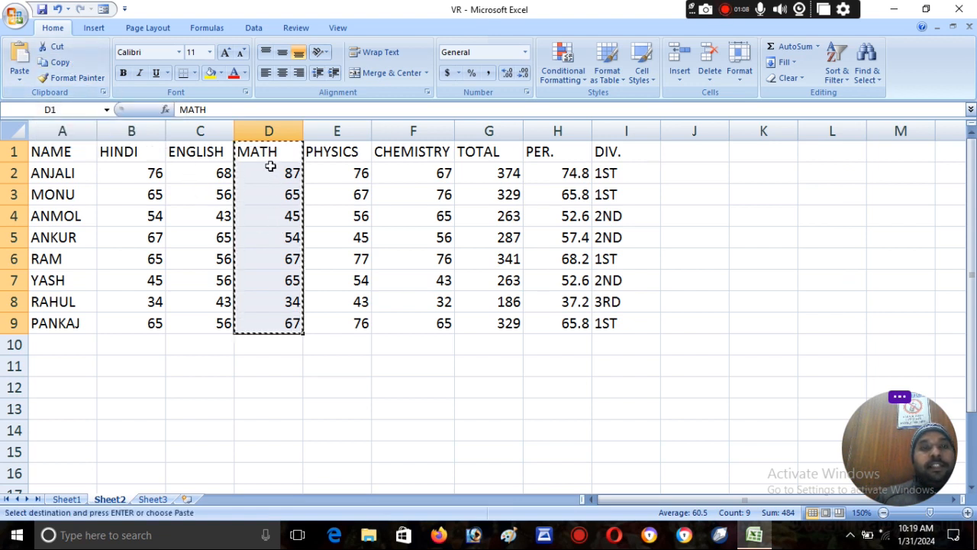
click(850, 151)
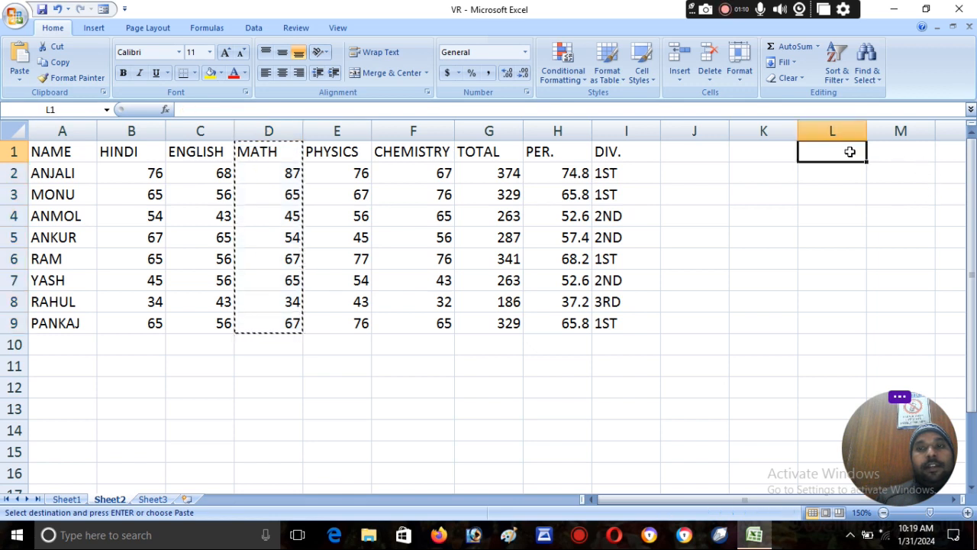
click(19, 60)
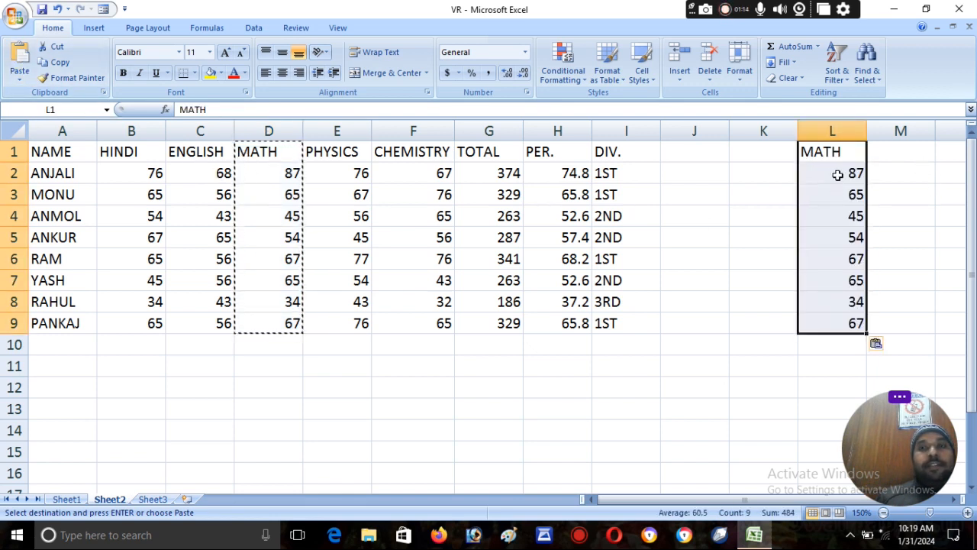
click(921, 153)
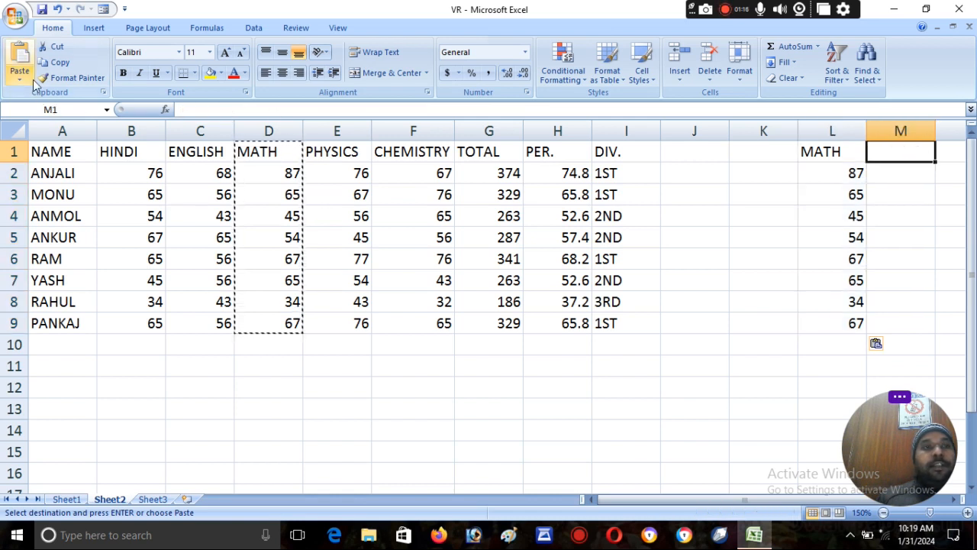
click(19, 60)
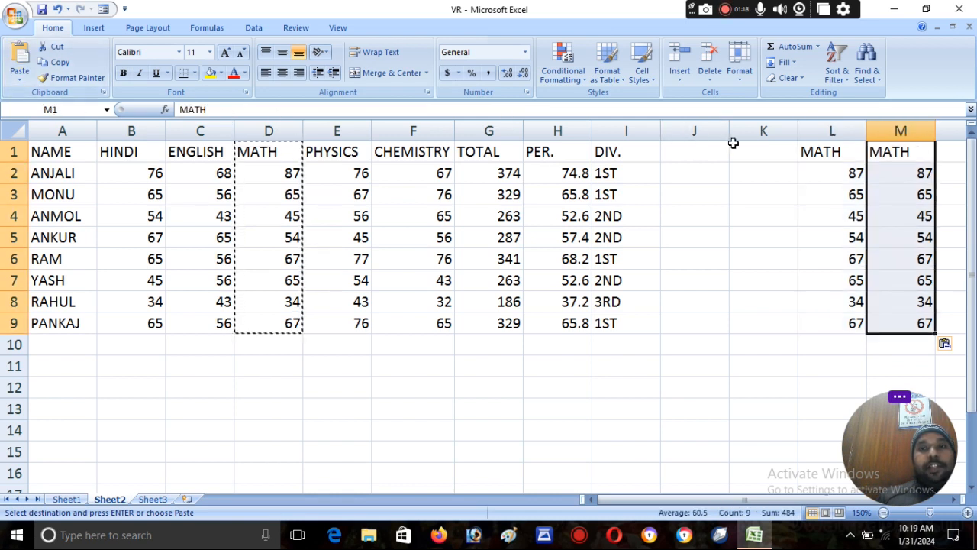
click(754, 151)
click(21, 64)
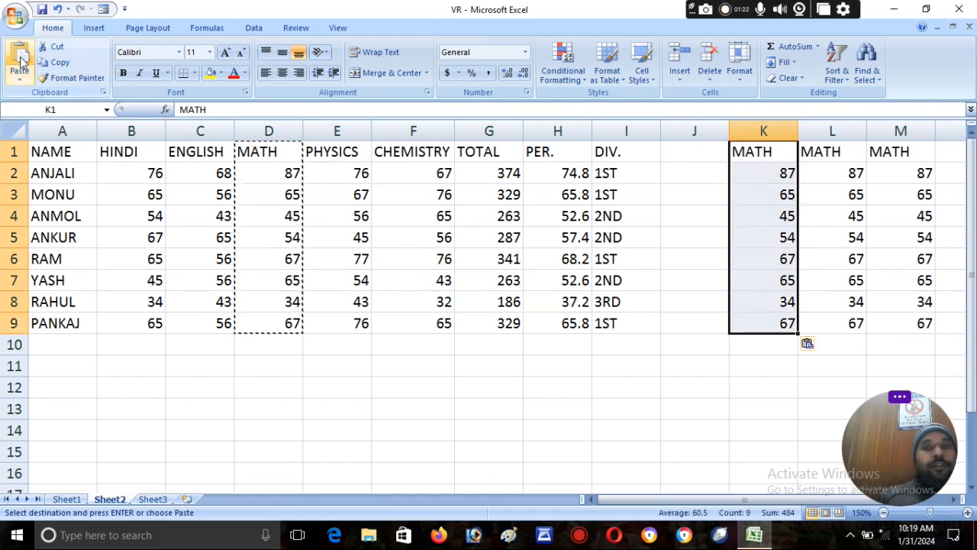
Step: Clear the range J1:N11 to remove the pasted MATH copies beside the marks table
click(718, 158)
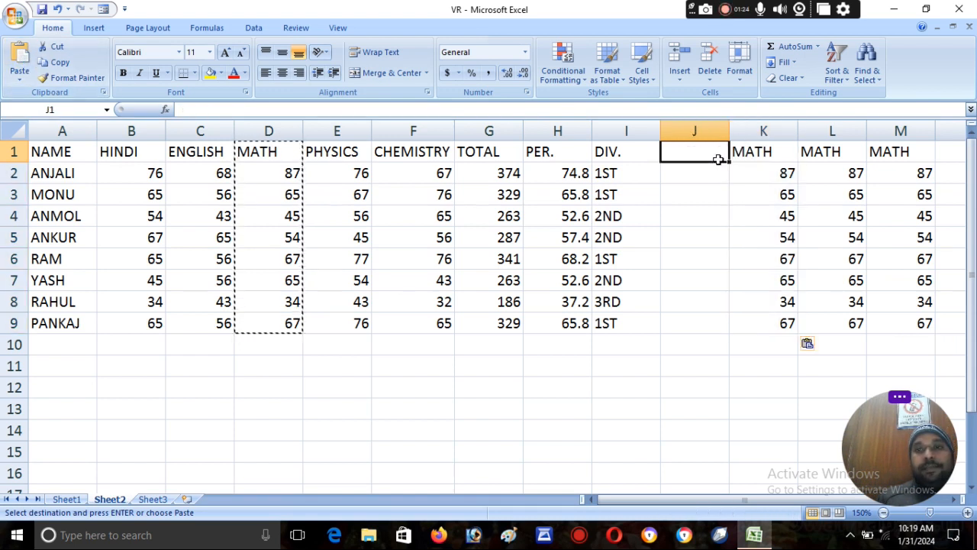
drag(729, 150, 952, 258)
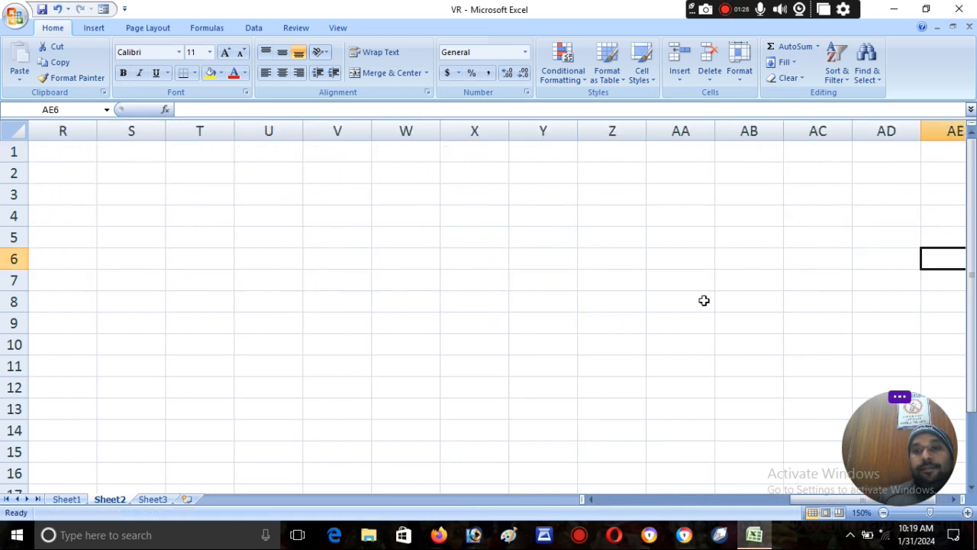
click(612, 495)
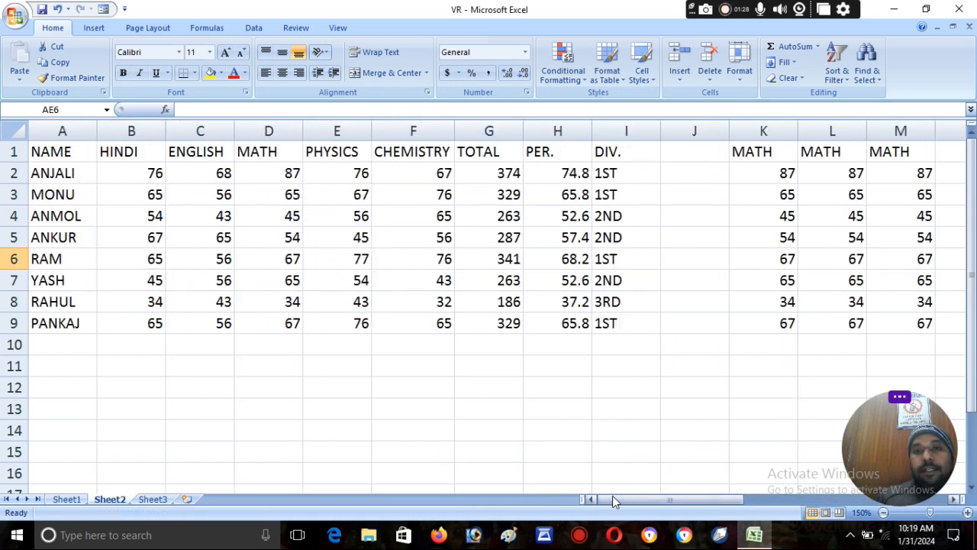
drag(702, 153, 694, 356)
key(Delete)
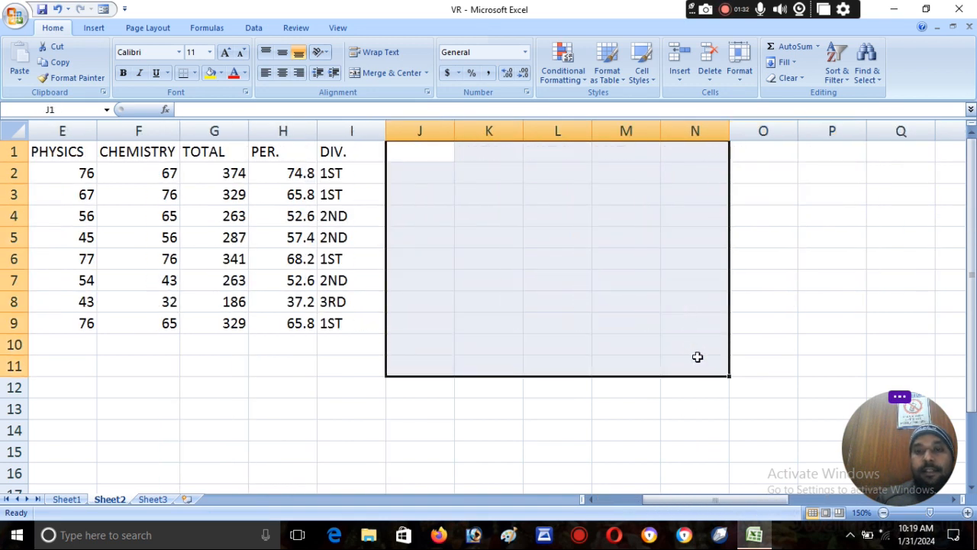
click(612, 498)
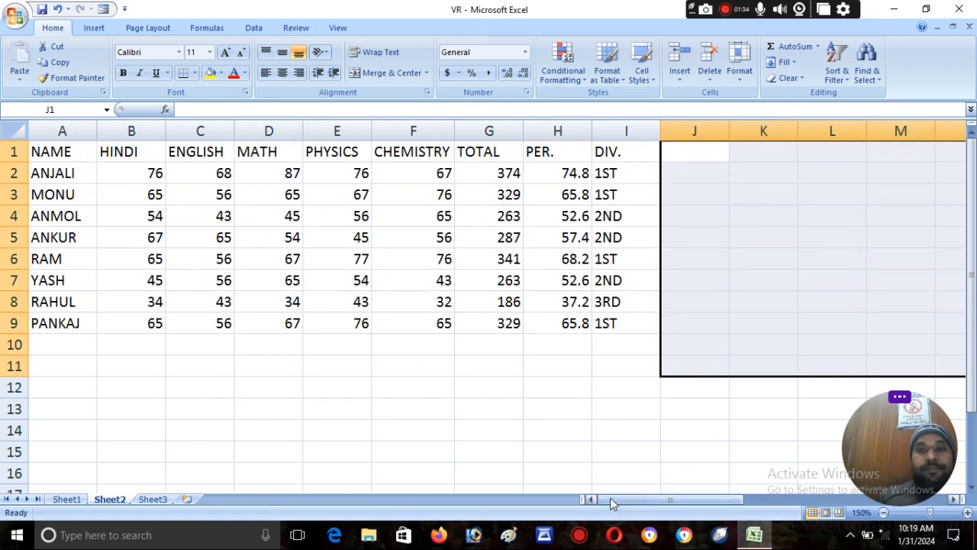
click(605, 345)
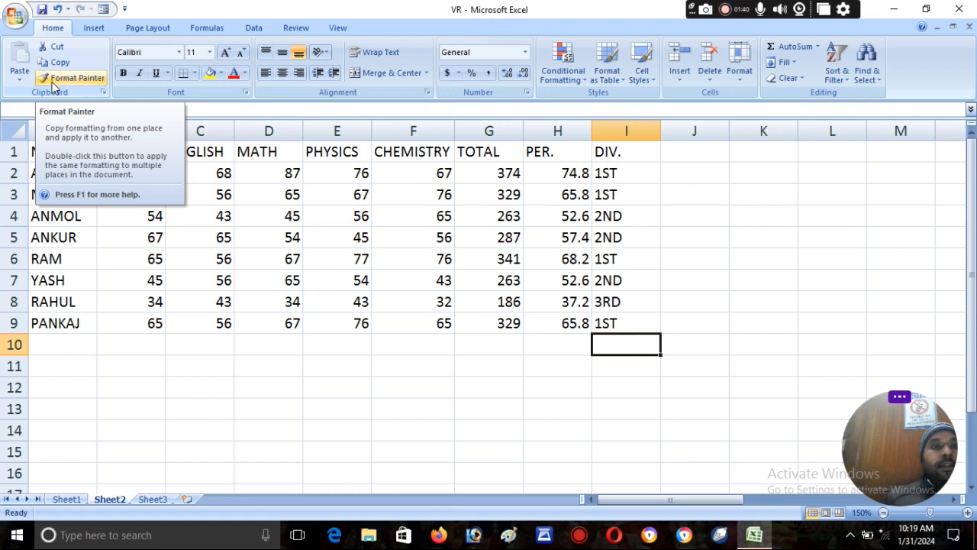
Step: Format the ENGLISH column, C1:C9, as bold italic with a yellow fill and red text
drag(210, 151, 207, 316)
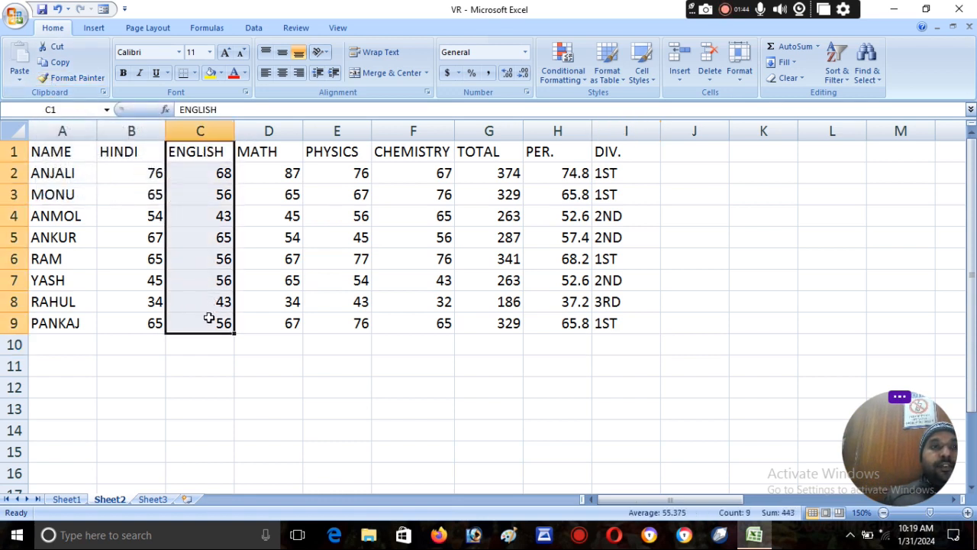
click(124, 74)
click(142, 74)
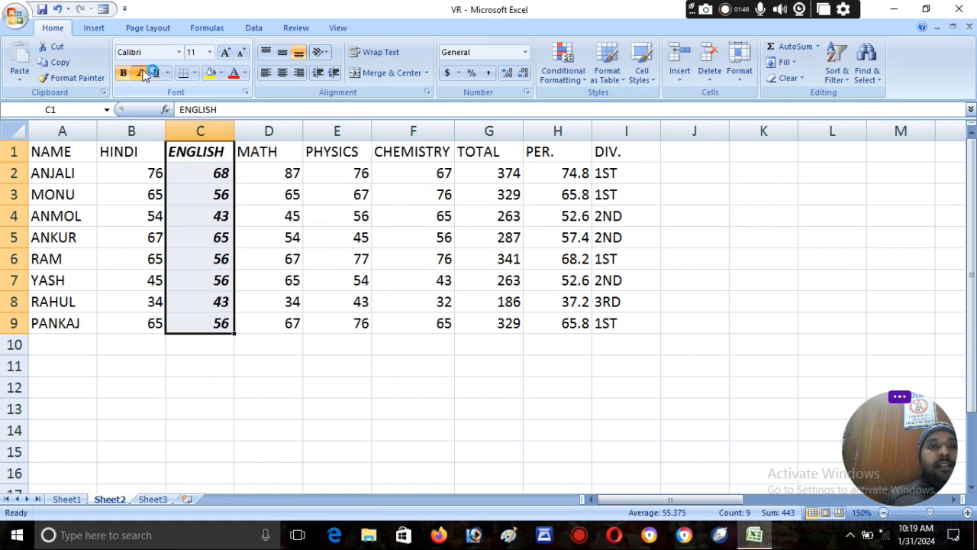
click(220, 74)
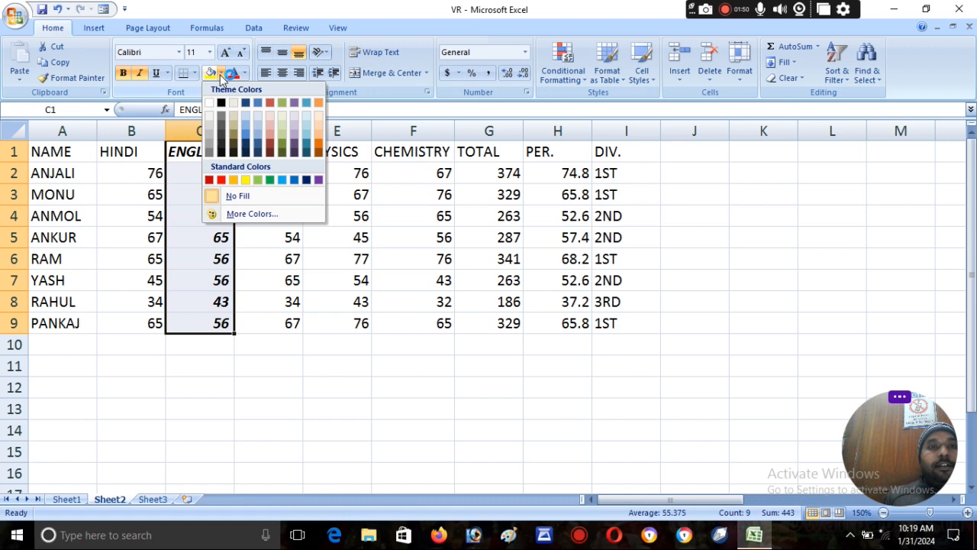
click(245, 180)
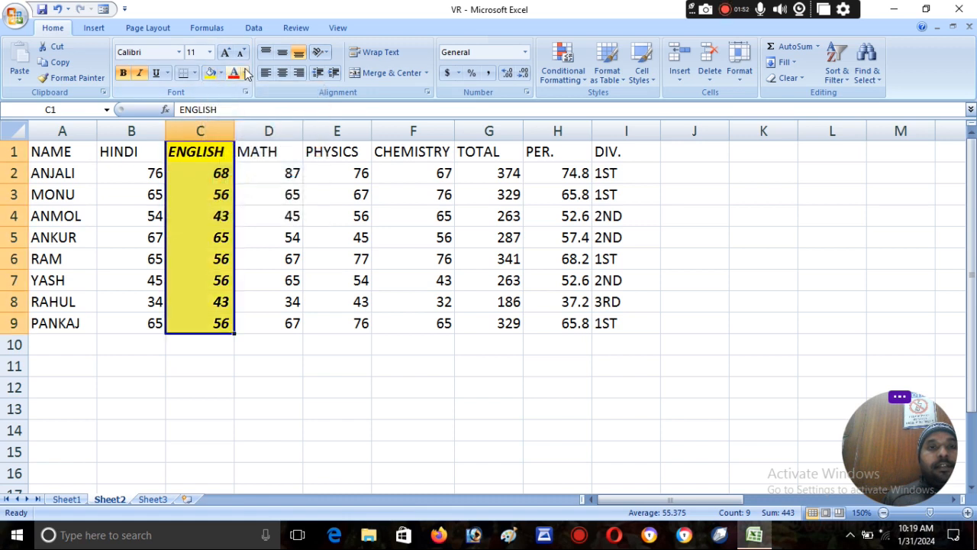
click(233, 74)
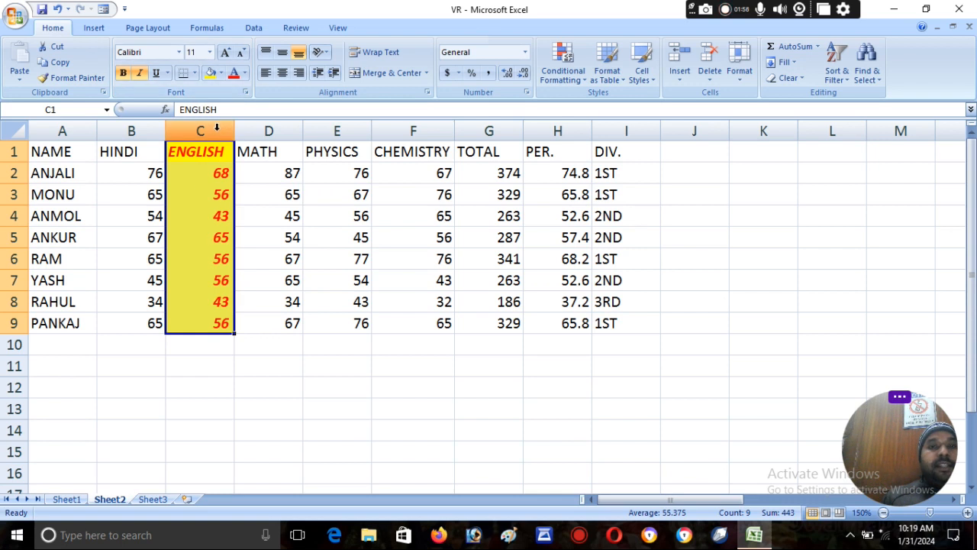
Step: Copy the ENGLISH column's formatting onto the TOTAL column, G1:G9, with Format Painter
click(72, 77)
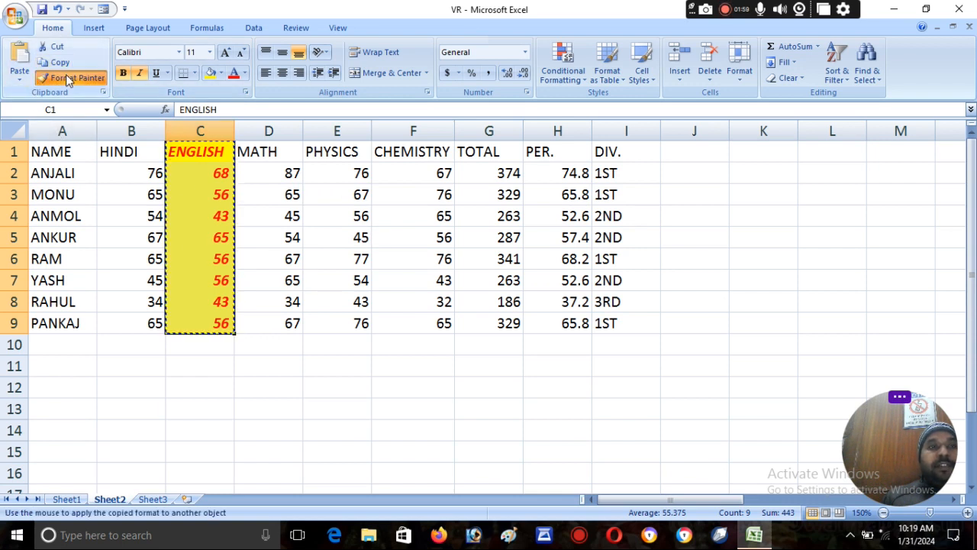
click(476, 153)
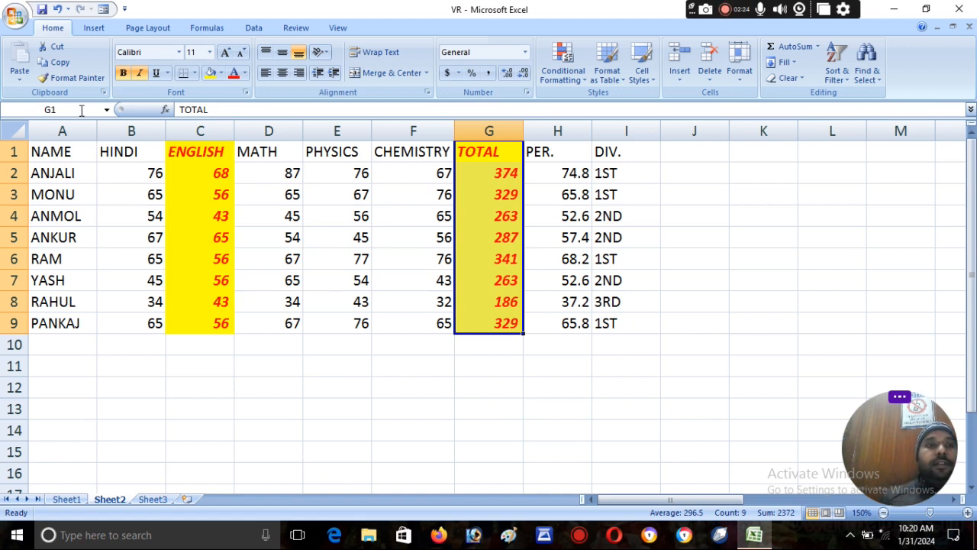
click(55, 48)
key(Escape)
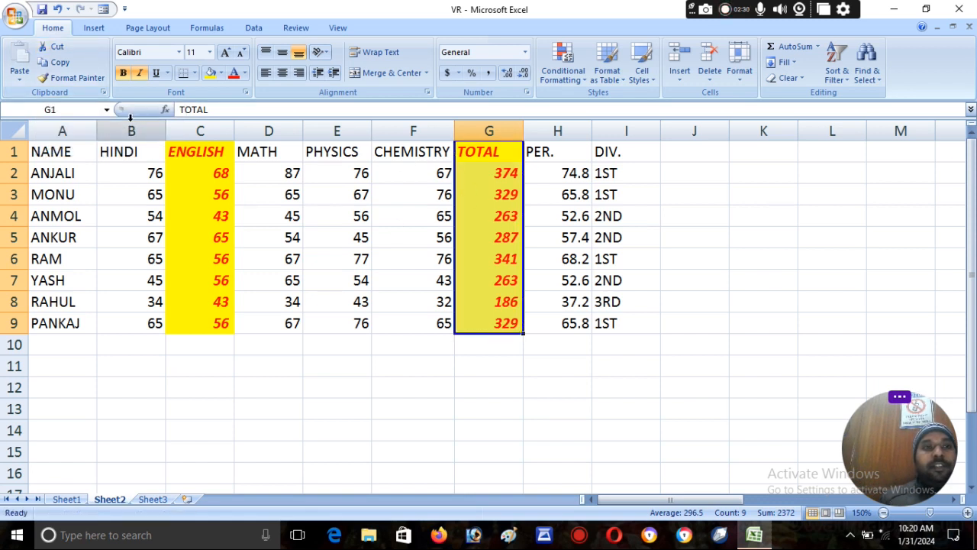
Step: Copy the TOTAL column's formatting onto the NAME column, A1:A9, with Format Painter
click(77, 79)
click(72, 151)
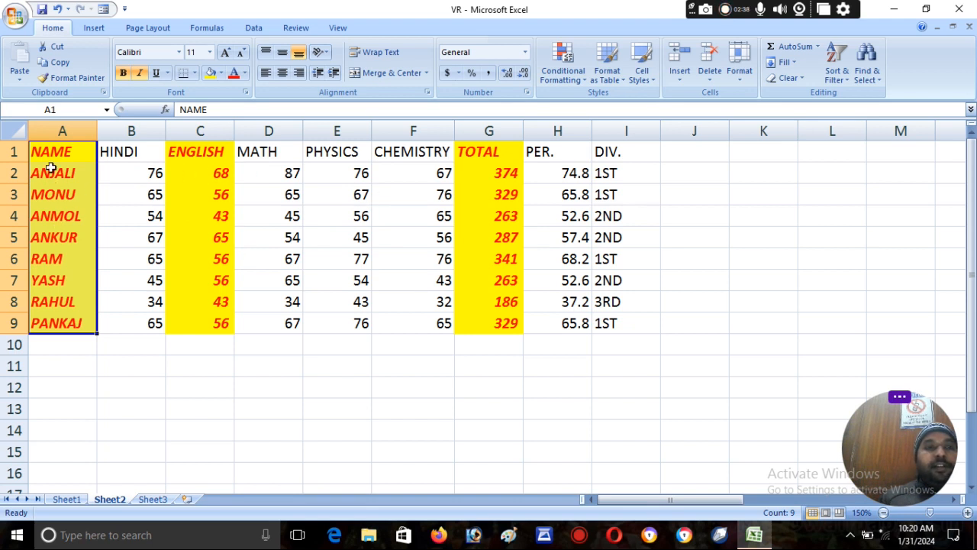
Step: Restore plain formatting in the NAME, ENGLISH and TOTAL columns by applying the PHYSICS column's format, E1:E9, with Format Painter
drag(353, 145, 351, 323)
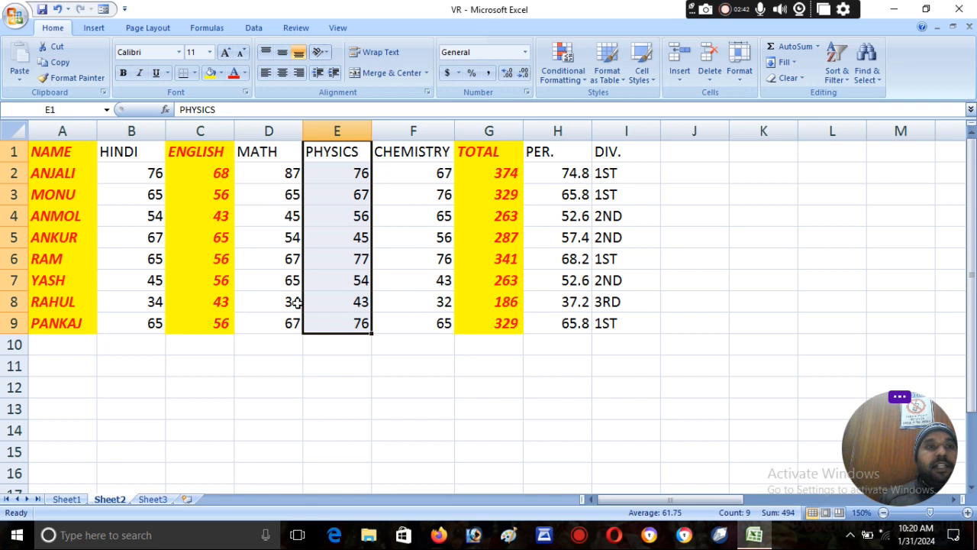
click(73, 78)
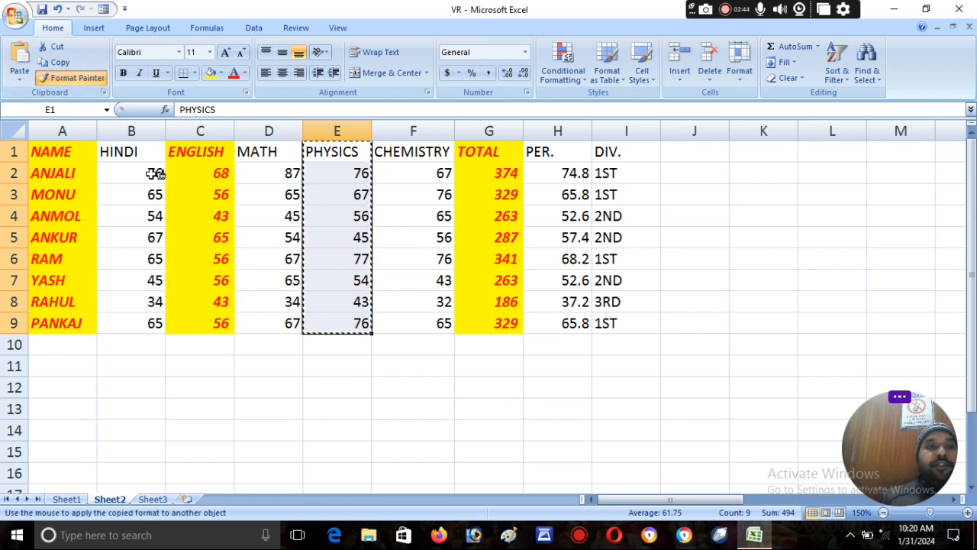
drag(69, 151, 69, 151)
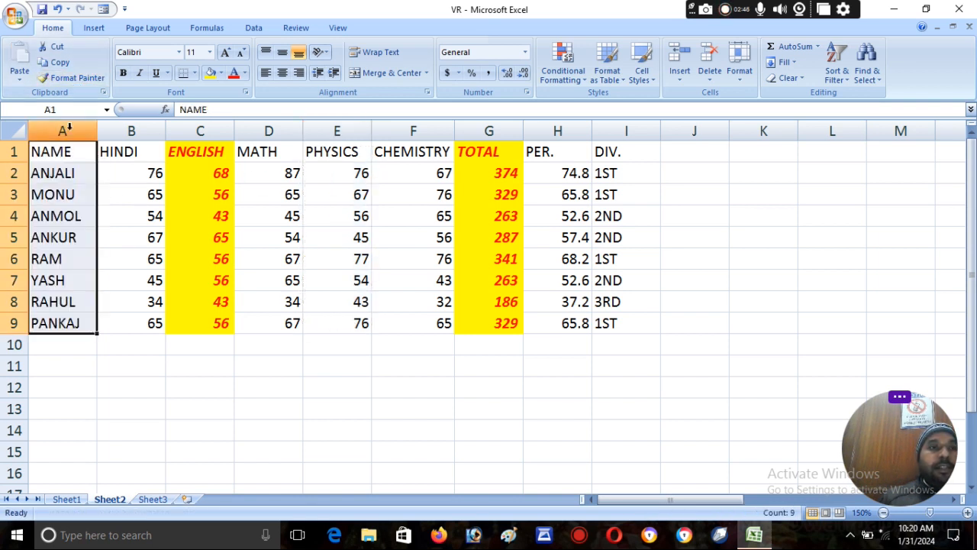
click(61, 81)
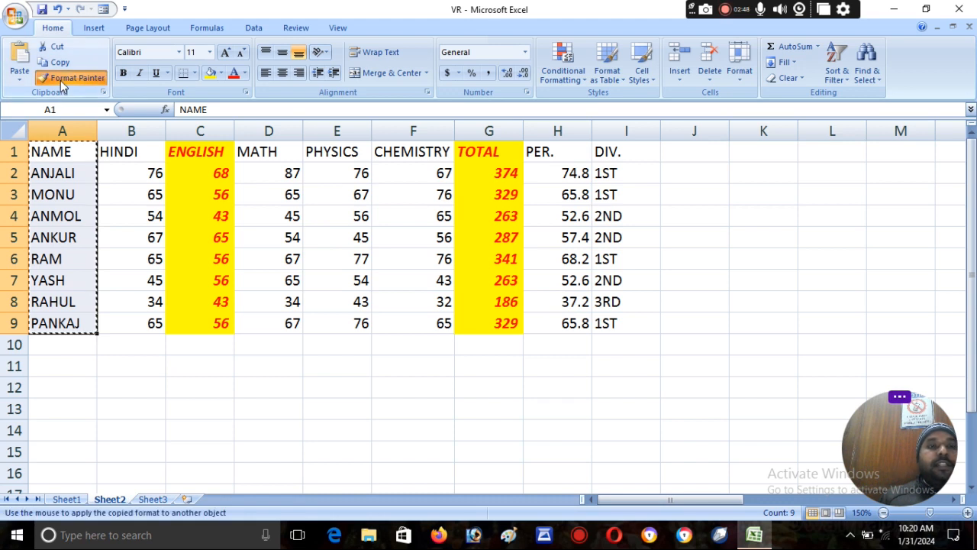
click(217, 152)
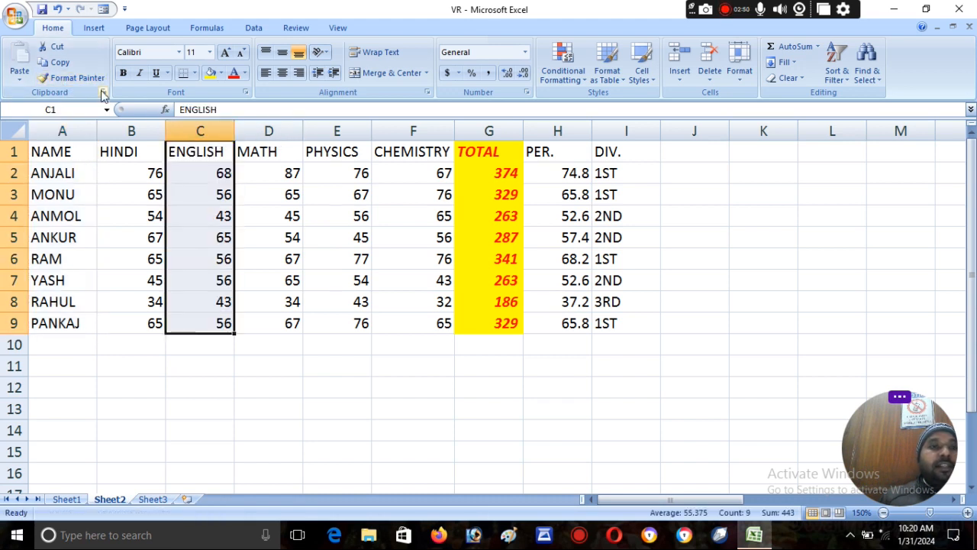
click(72, 78)
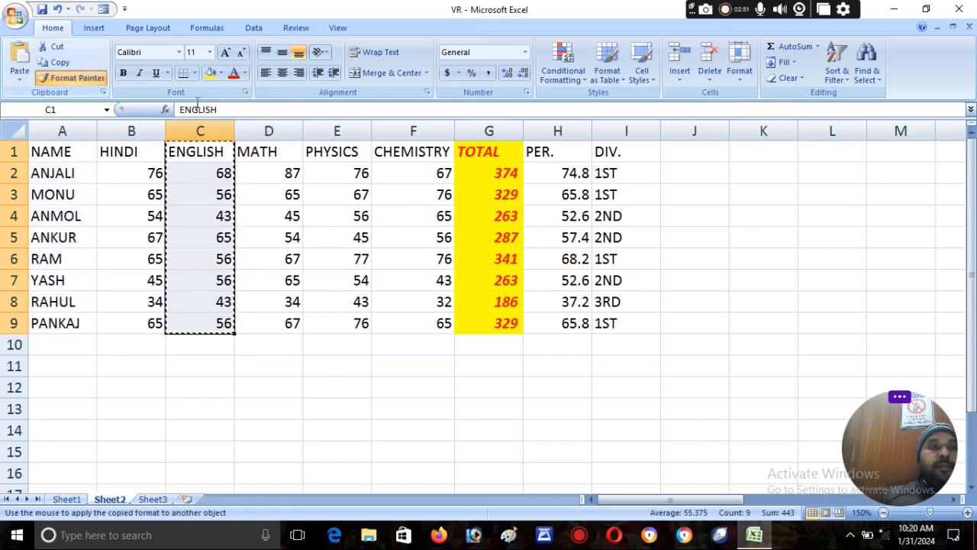
click(492, 151)
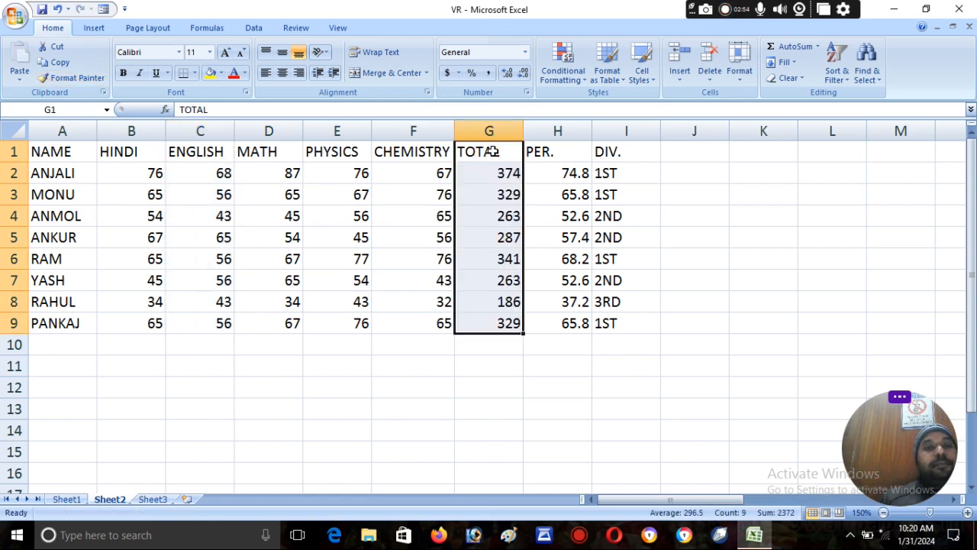
click(105, 347)
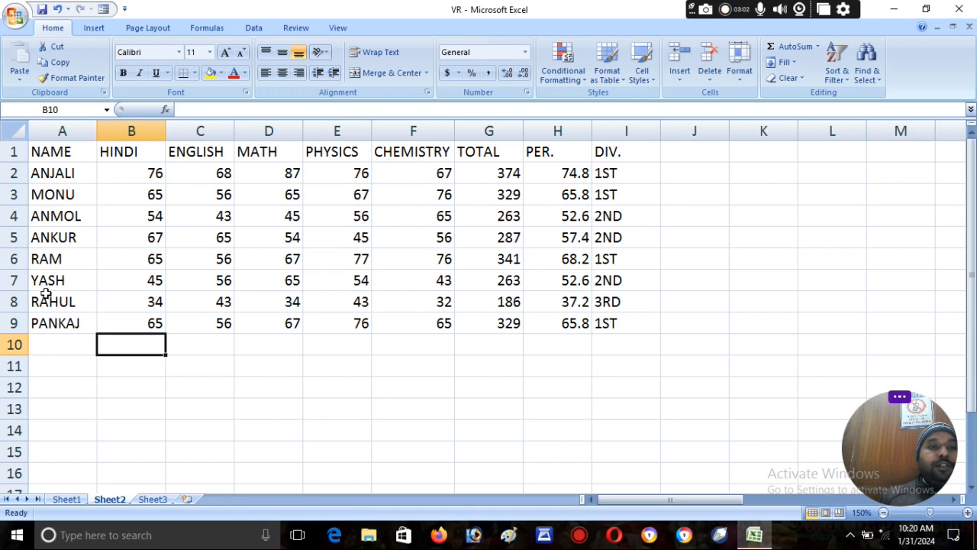
Step: Copy the last three student rows, A7:I9, and paste them directly below the table starting at A10
drag(46, 280, 600, 323)
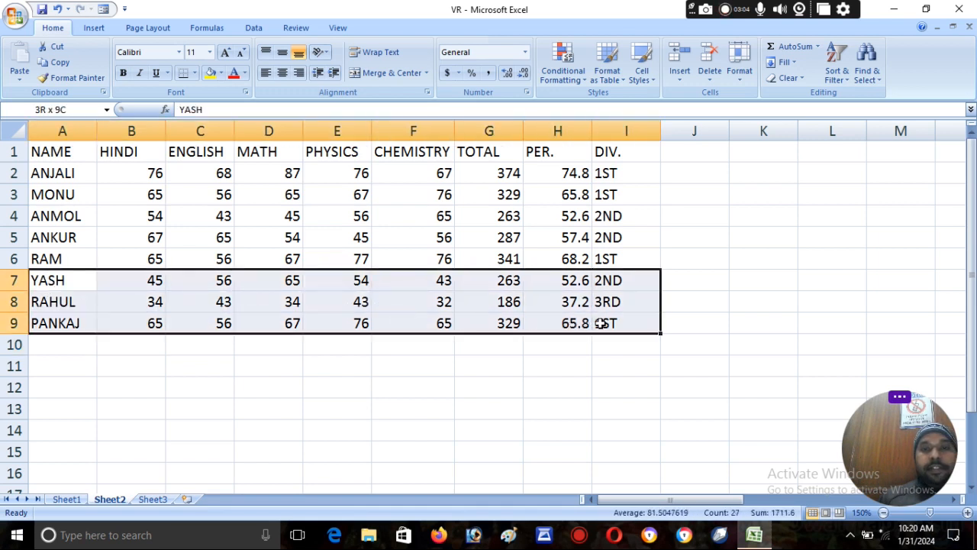
click(60, 62)
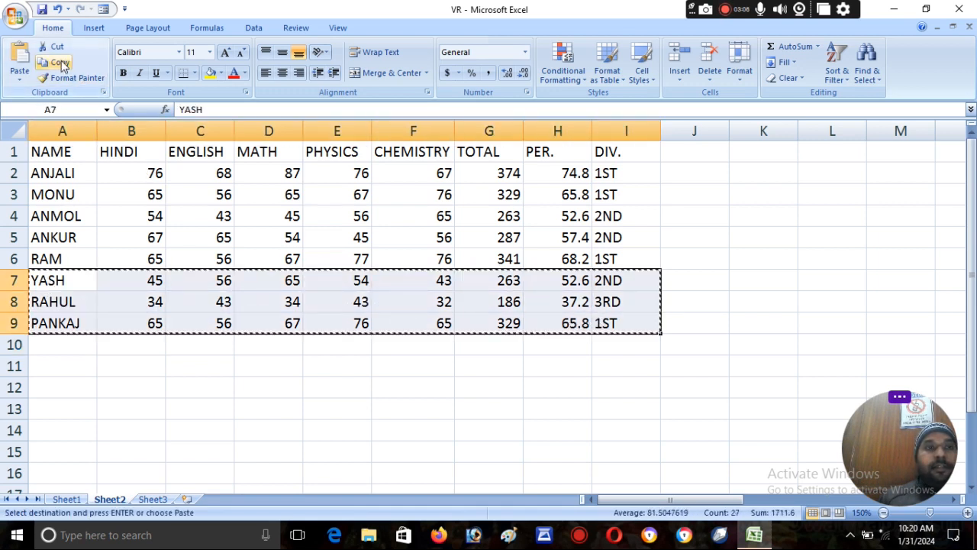
click(68, 344)
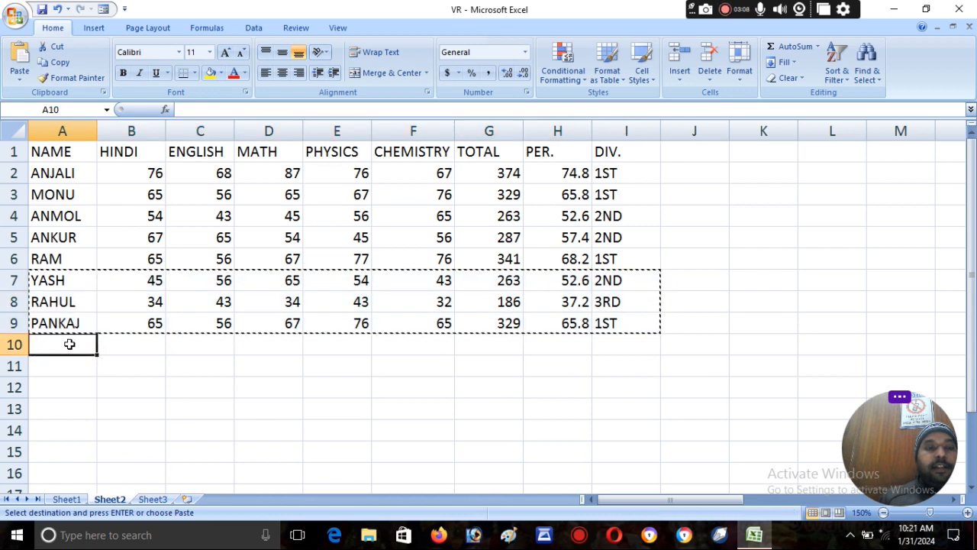
click(20, 57)
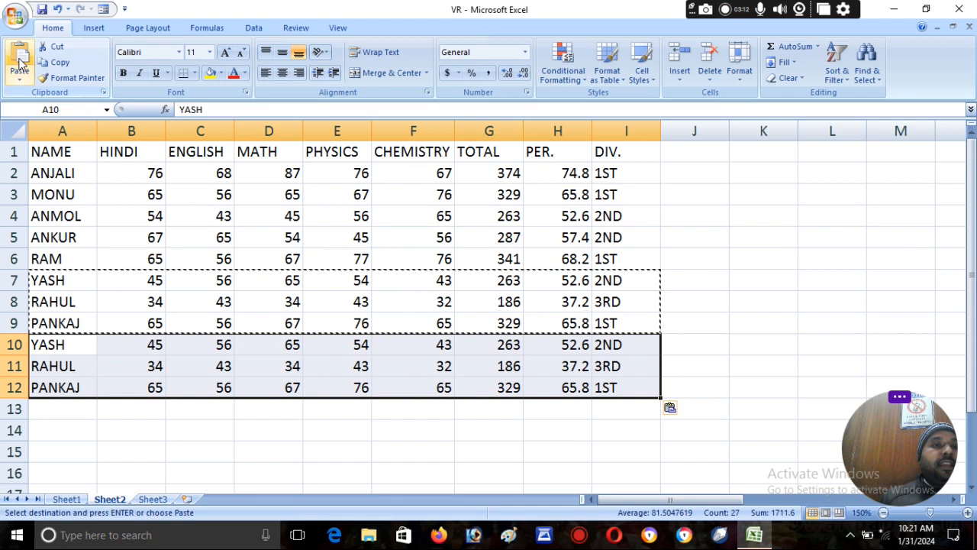
Step: Copy the ranges A4:I6 and A2:I5 in turn, and open the Office Clipboard pane
click(81, 257)
drag(74, 216, 622, 258)
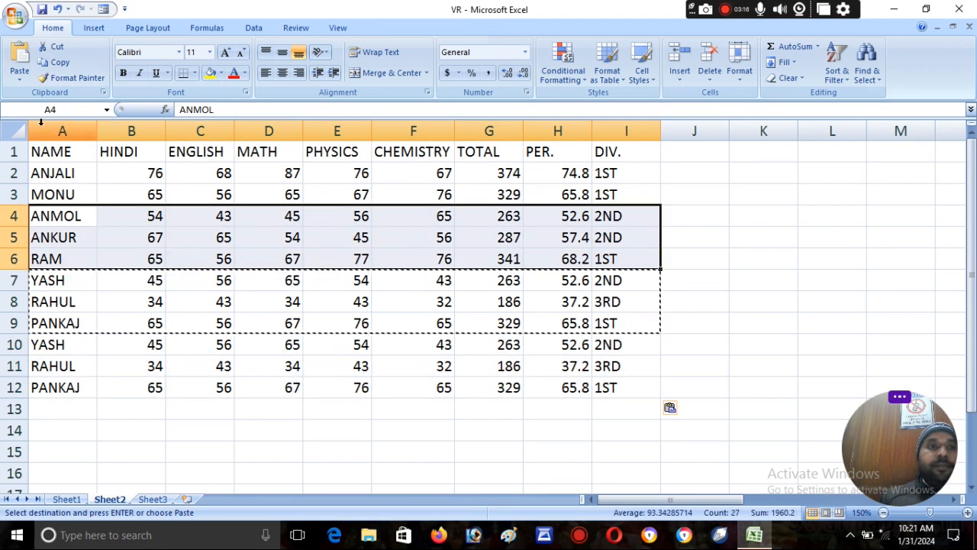
click(55, 62)
drag(48, 175, 630, 247)
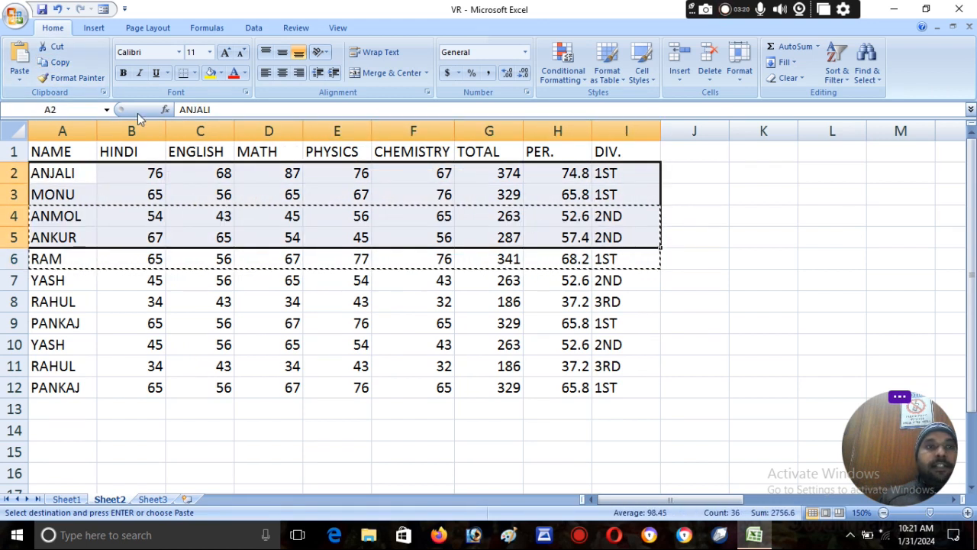
click(58, 62)
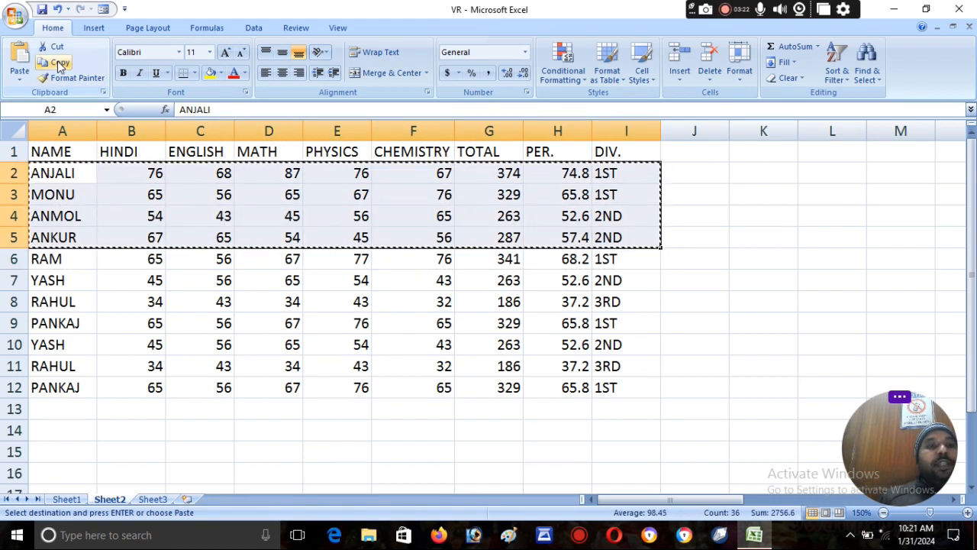
click(103, 92)
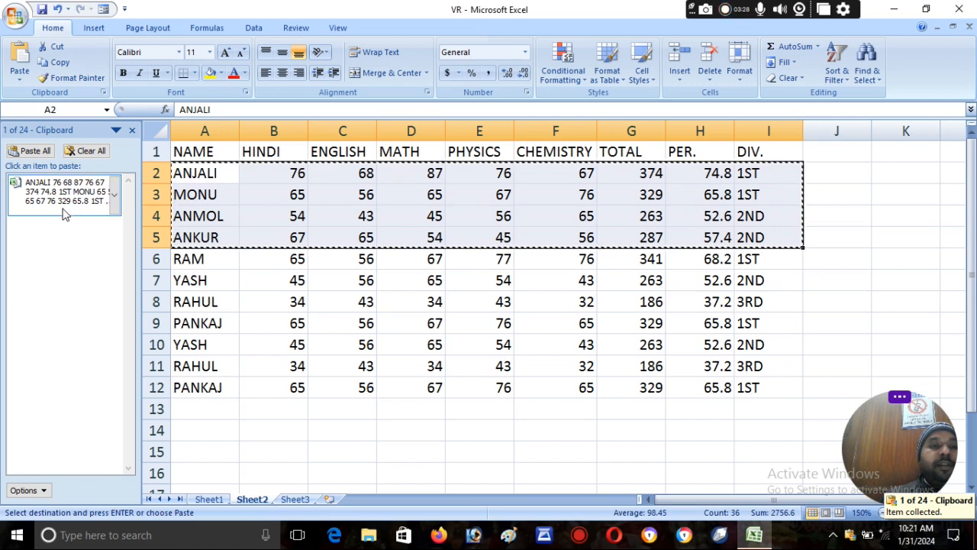
Step: Collect four more items on the Office Clipboard by copying A3:I6, A5:I8, A8:I10 and A10:I12 in turn
drag(193, 195, 745, 259)
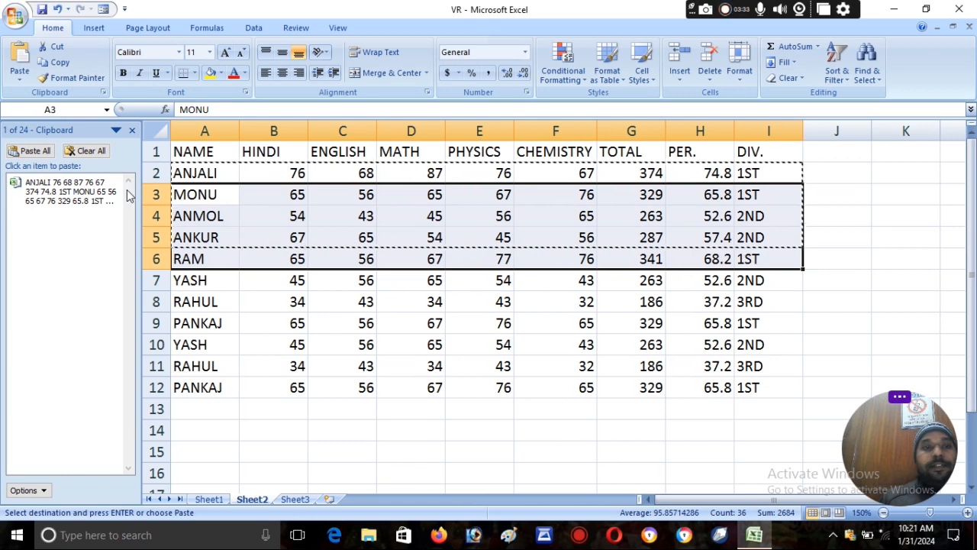
click(58, 62)
drag(202, 241, 752, 300)
click(59, 63)
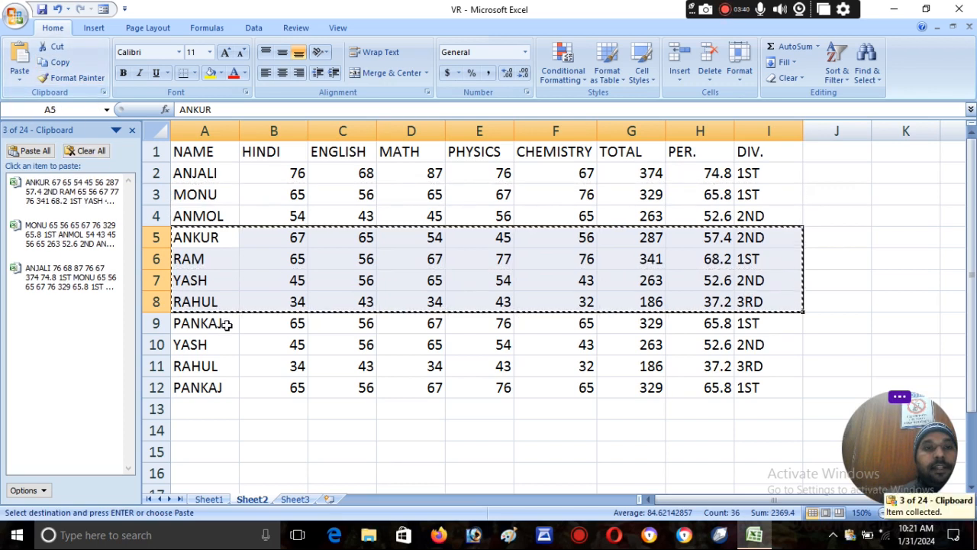
drag(225, 313, 742, 345)
click(55, 62)
drag(196, 344, 750, 378)
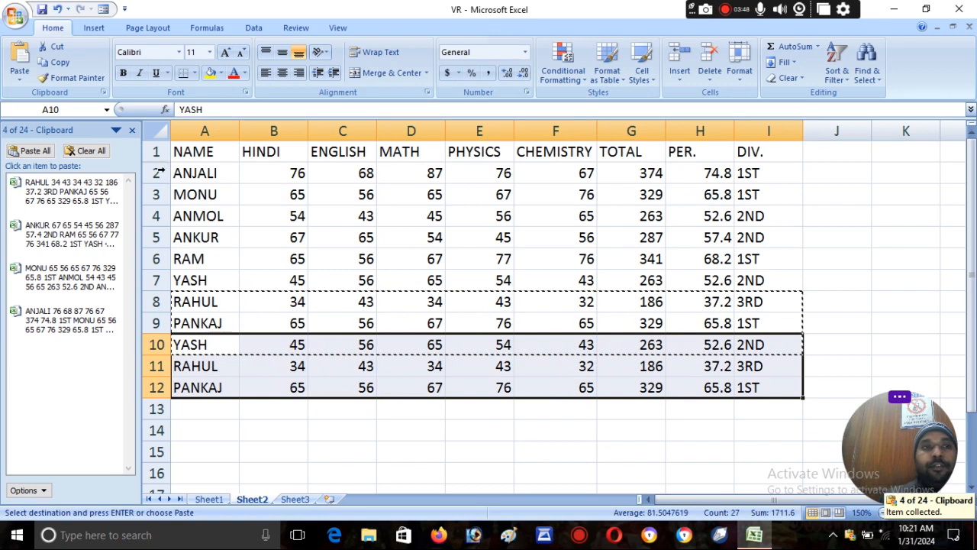
click(60, 65)
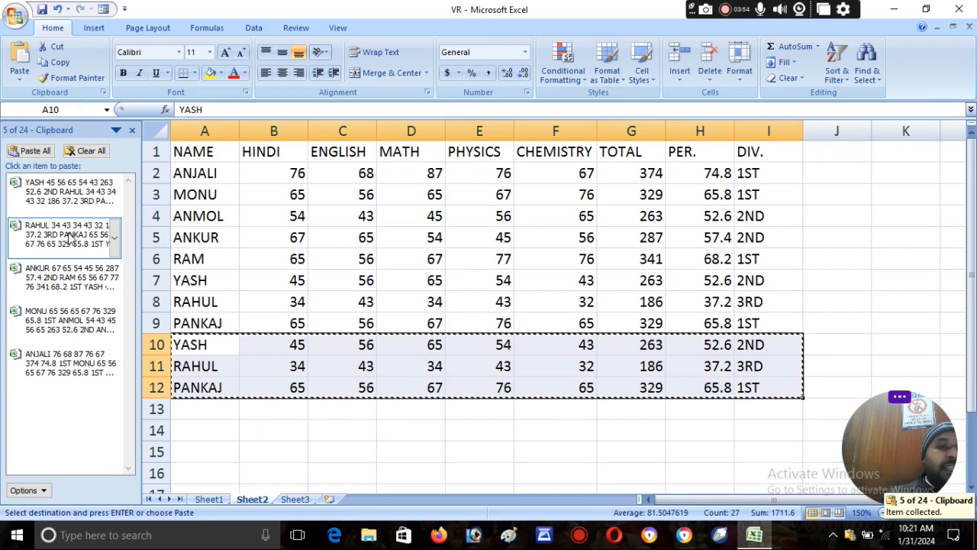
Step: Paste the collected A5:I8 item from the Office Clipboard at A13, and paste all collected items starting at the same cell
click(183, 408)
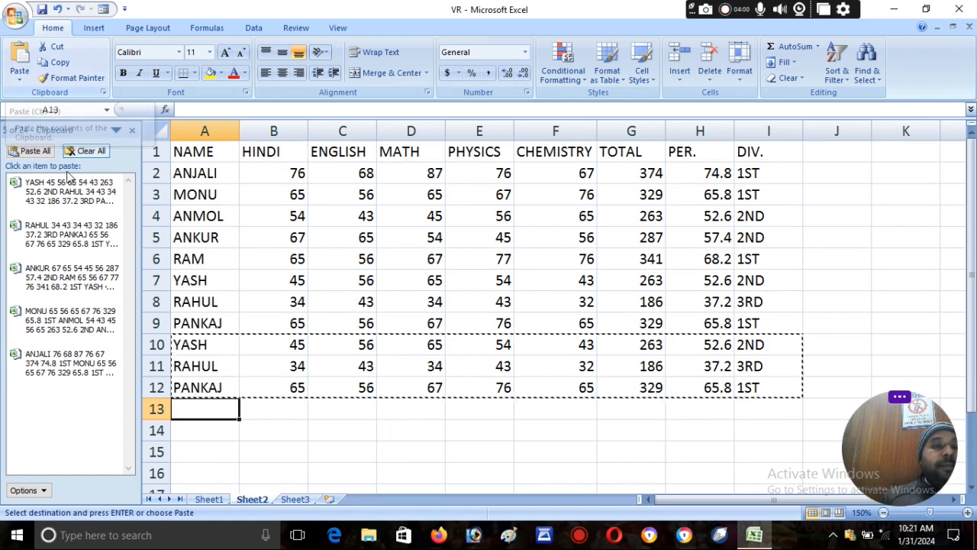
click(61, 267)
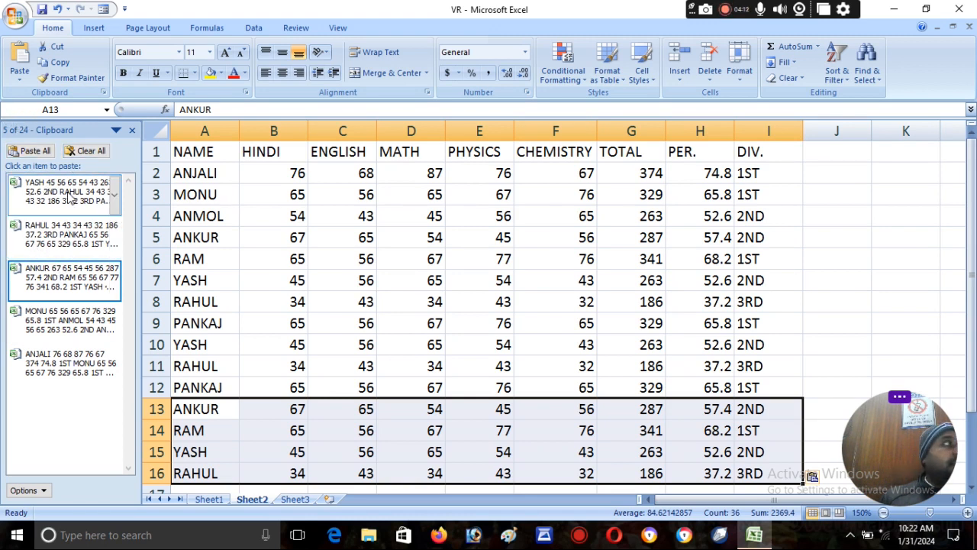
click(32, 151)
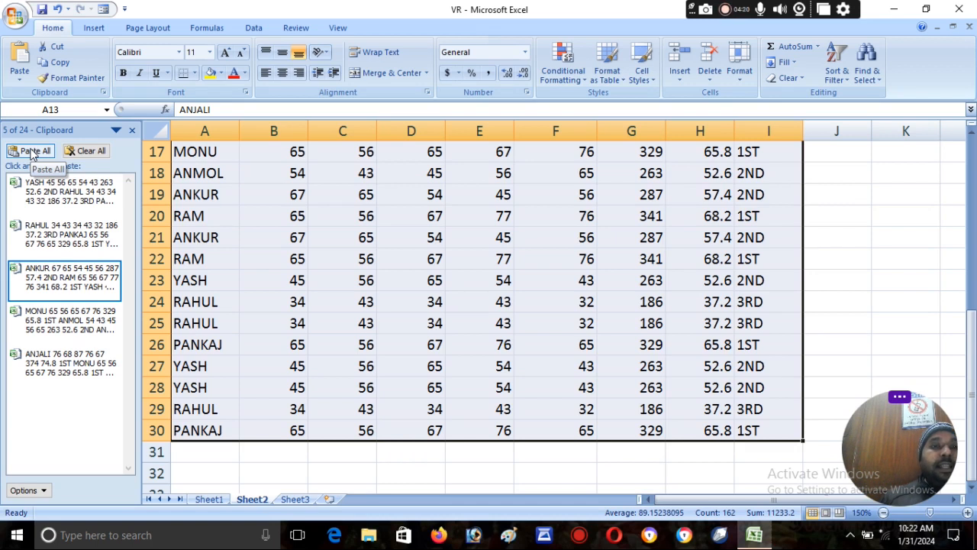
Step: Clear all collected items from the Office Clipboard and close its pane
click(85, 152)
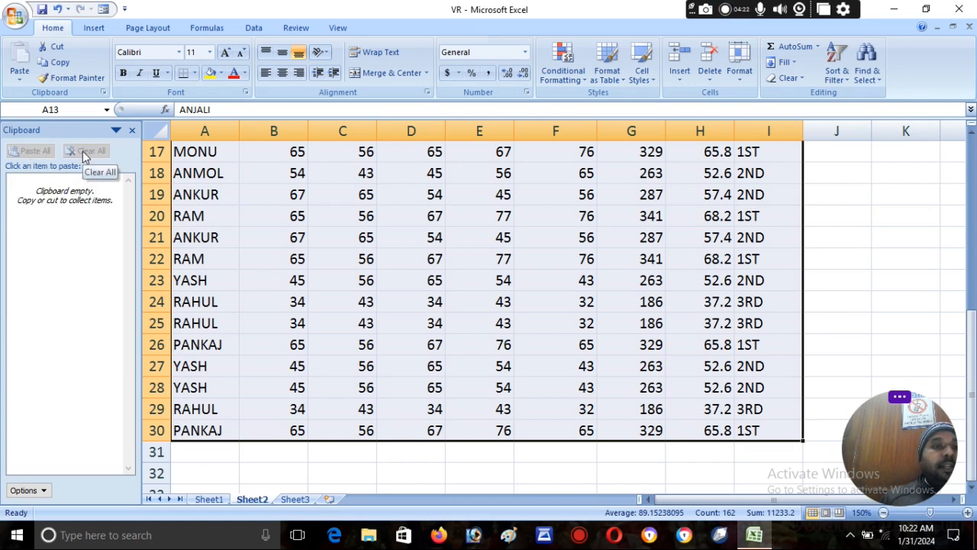
click(132, 131)
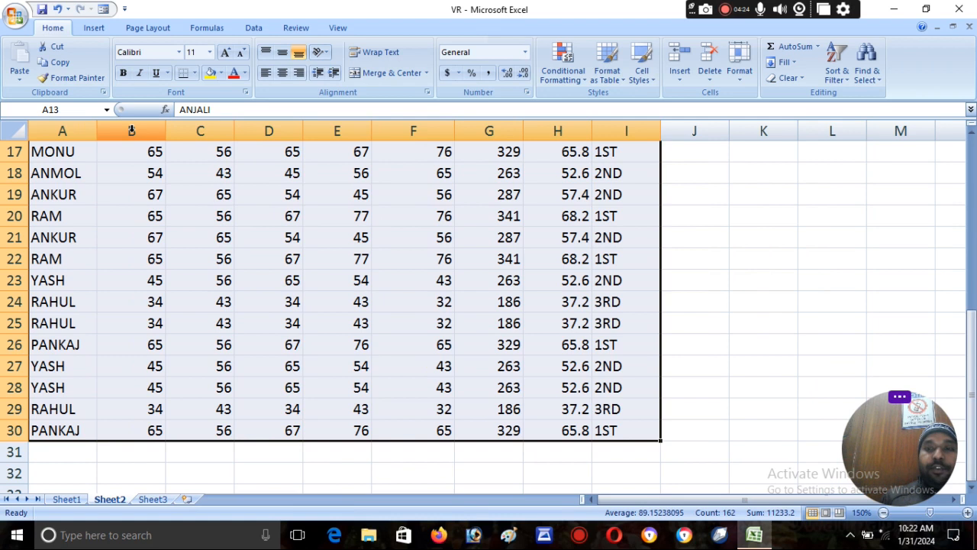
Step: Delete the contents of the pasted rows, A13:I30, and select cell I13
key(Delete)
drag(972, 200, 973, 139)
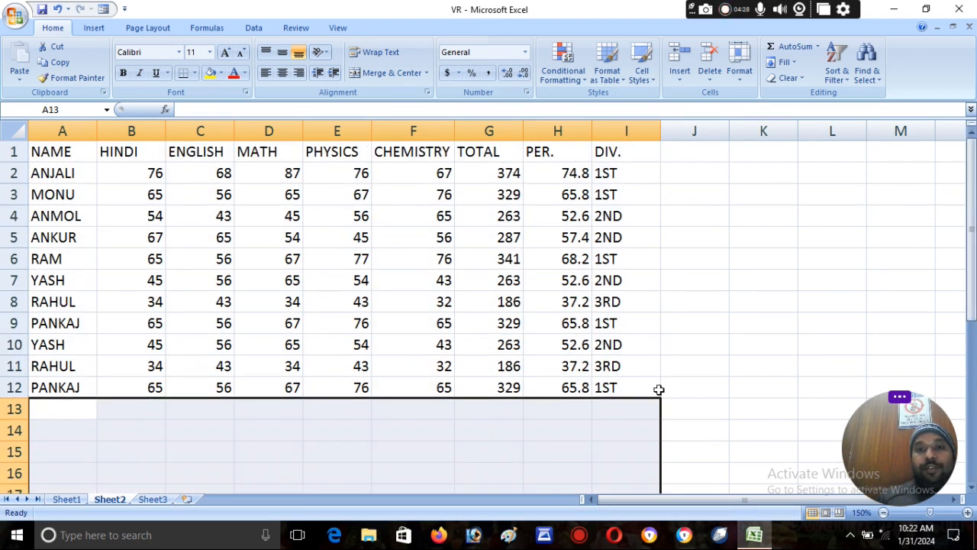
click(623, 407)
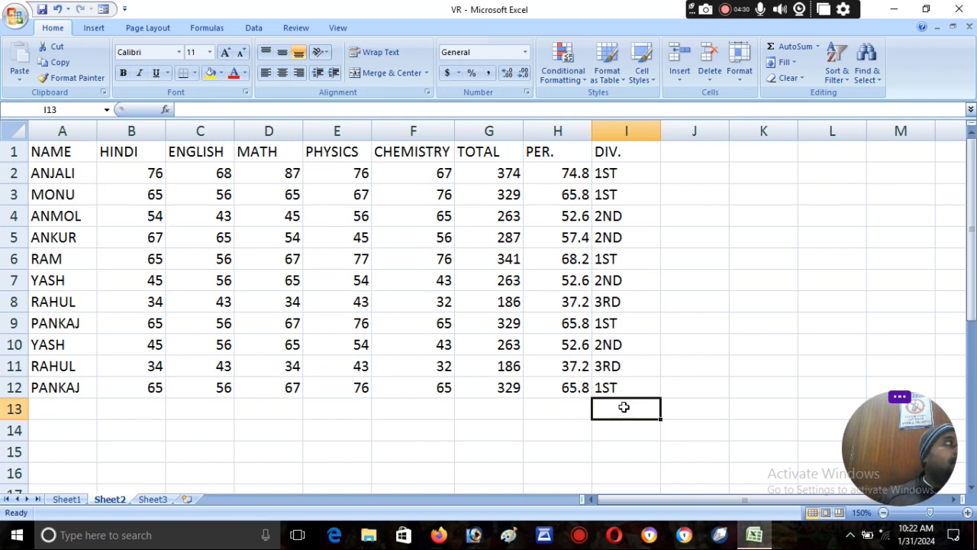